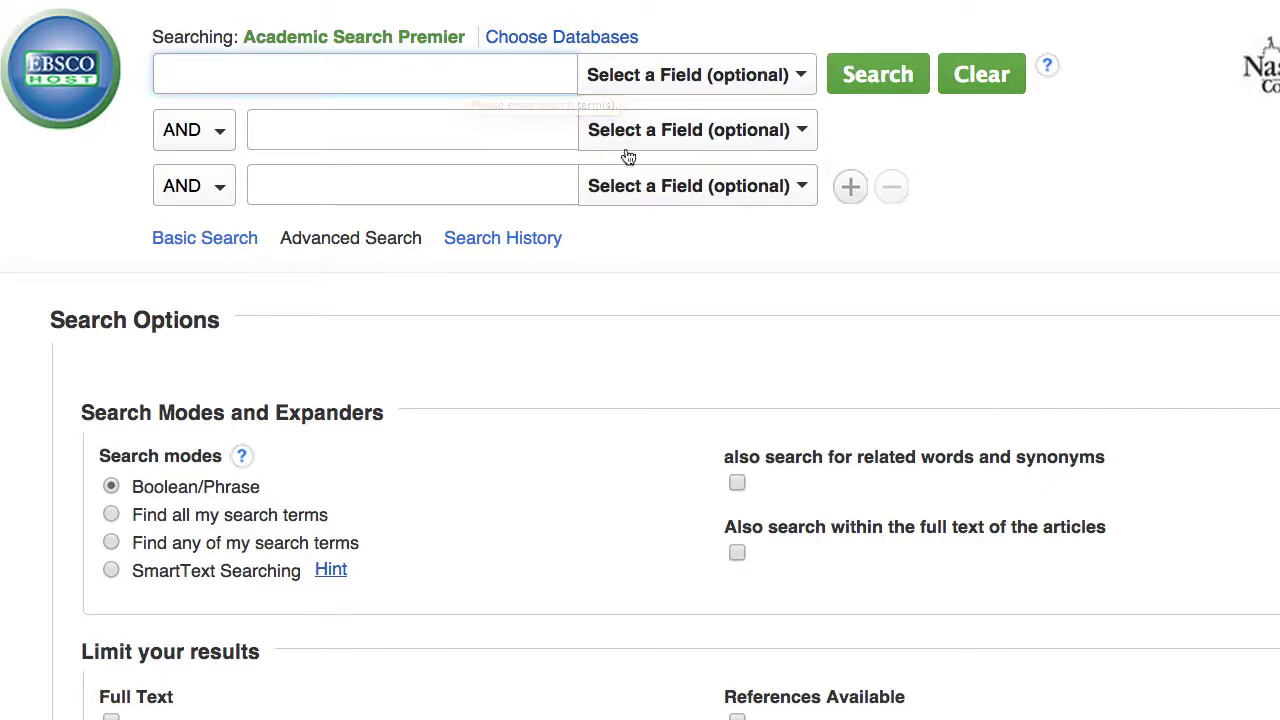
# Add and remove a fourth search row, then enter teenagers in the first search box.
pyautogui.click(851, 188)
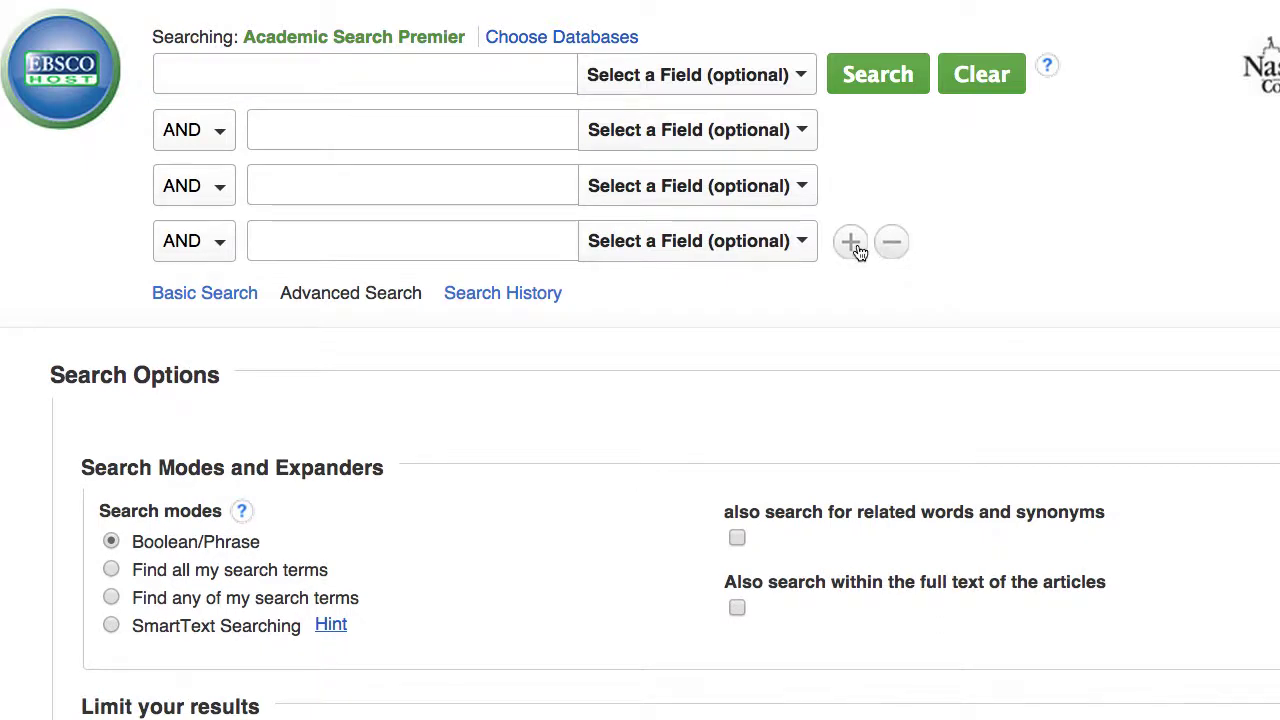
pyautogui.click(892, 244)
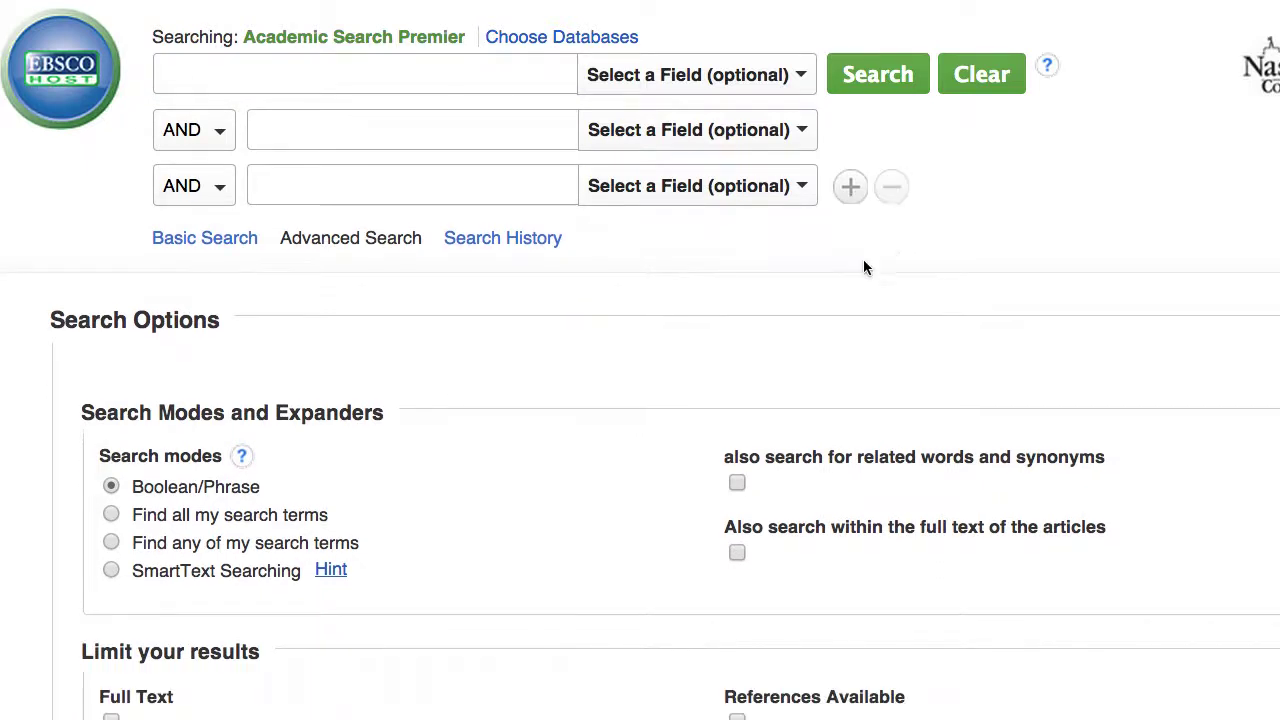
pyautogui.click(223, 80)
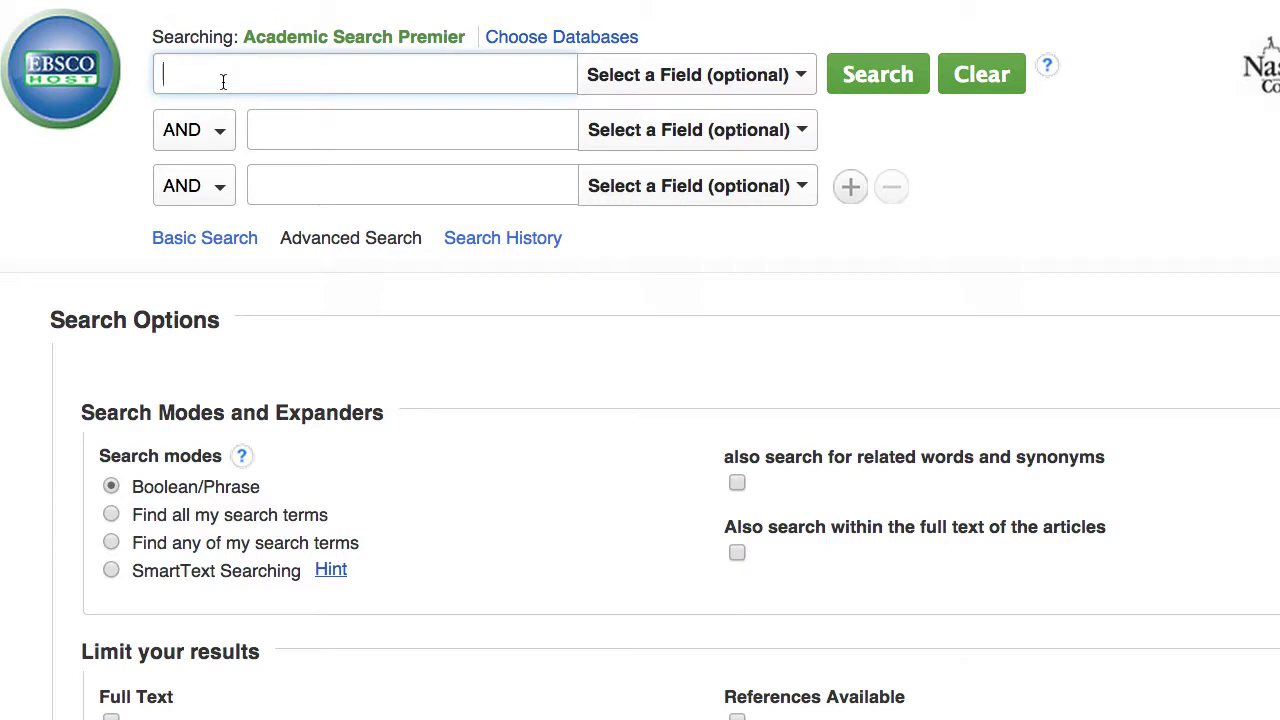
pyautogui.write('tenn')
pyautogui.press('BackSpace')
pyautogui.press('BackSpace')
pyautogui.write('en')
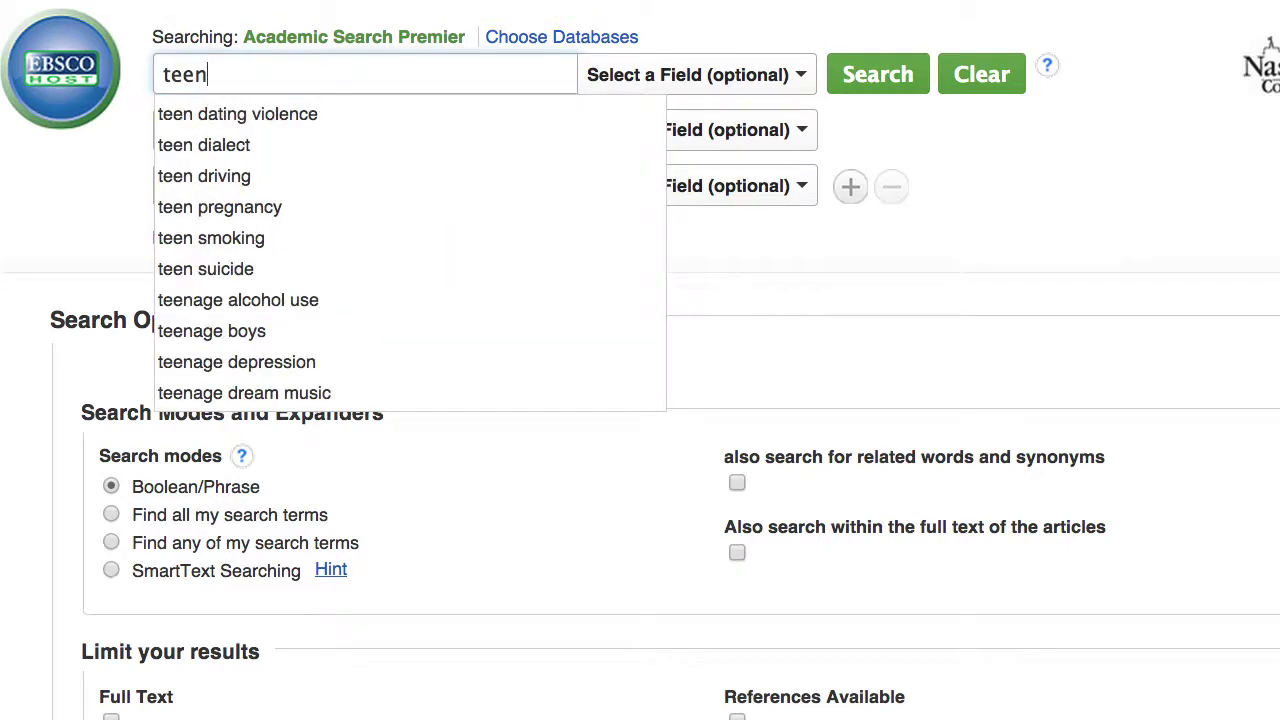
pyautogui.write('agers')
# Enter "video games" and violence in the second and third AND-joined boxes.
pyautogui.click(300, 130)
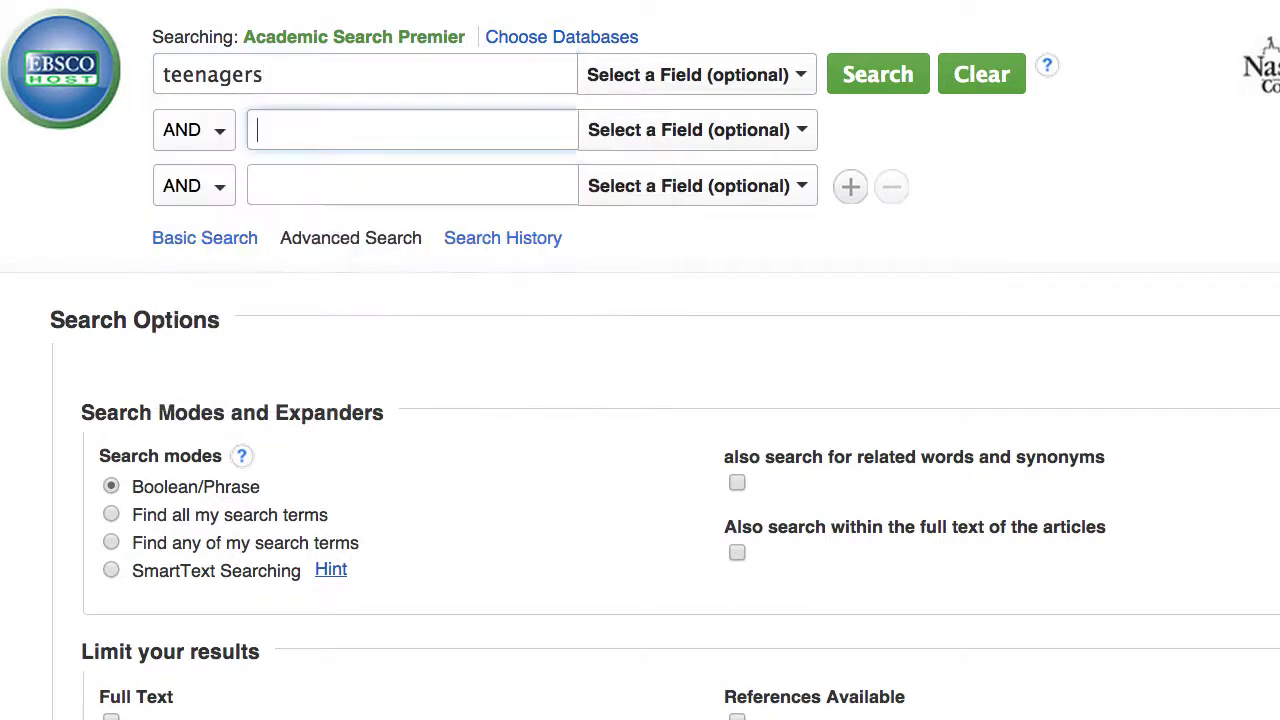
pyautogui.write('"video games"')
pyautogui.click(258, 186)
pyautogui.write('violence')
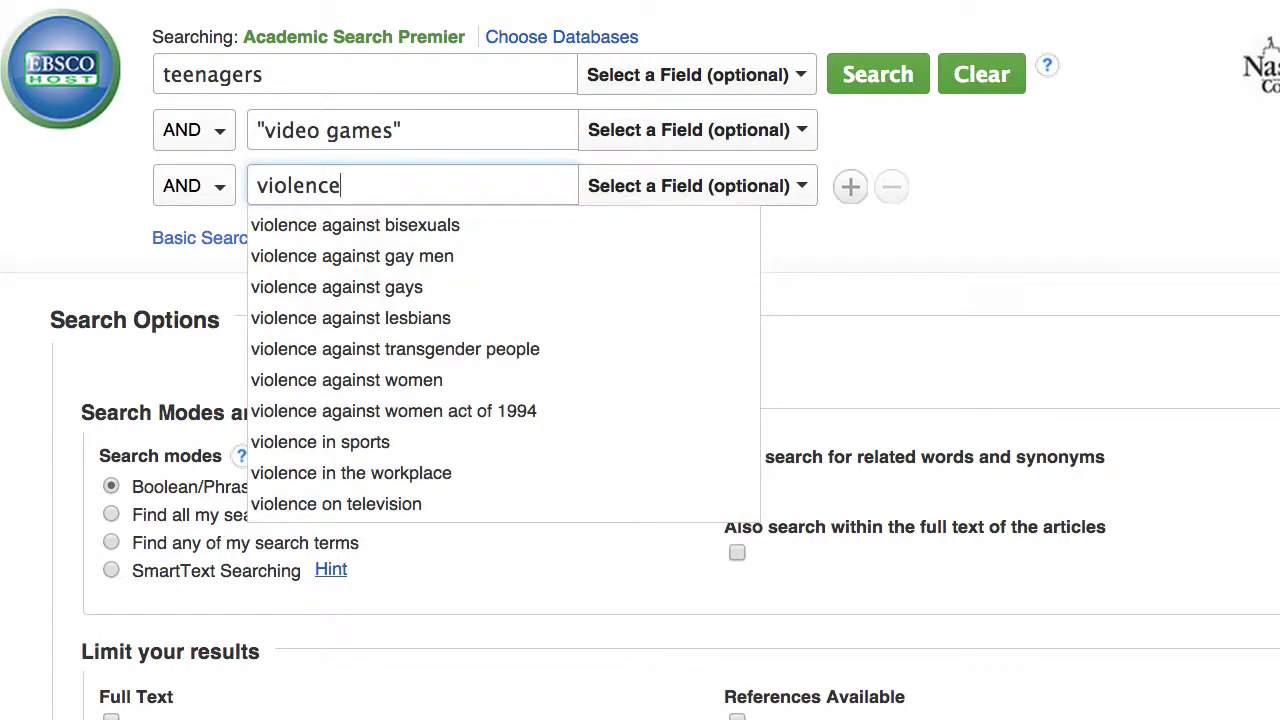
pyautogui.click(1048, 245)
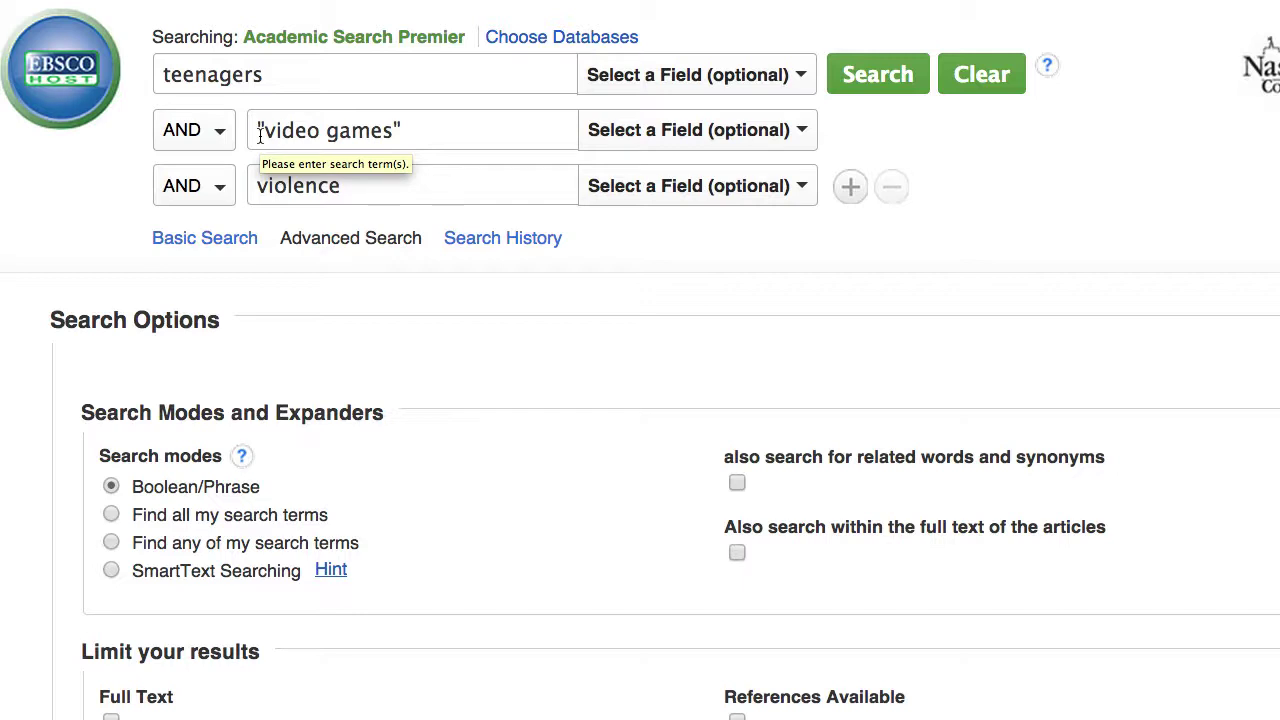
# Run the search and review the first result's abstract, the 2014 prosocial-media study.
pyautogui.click(863, 82)
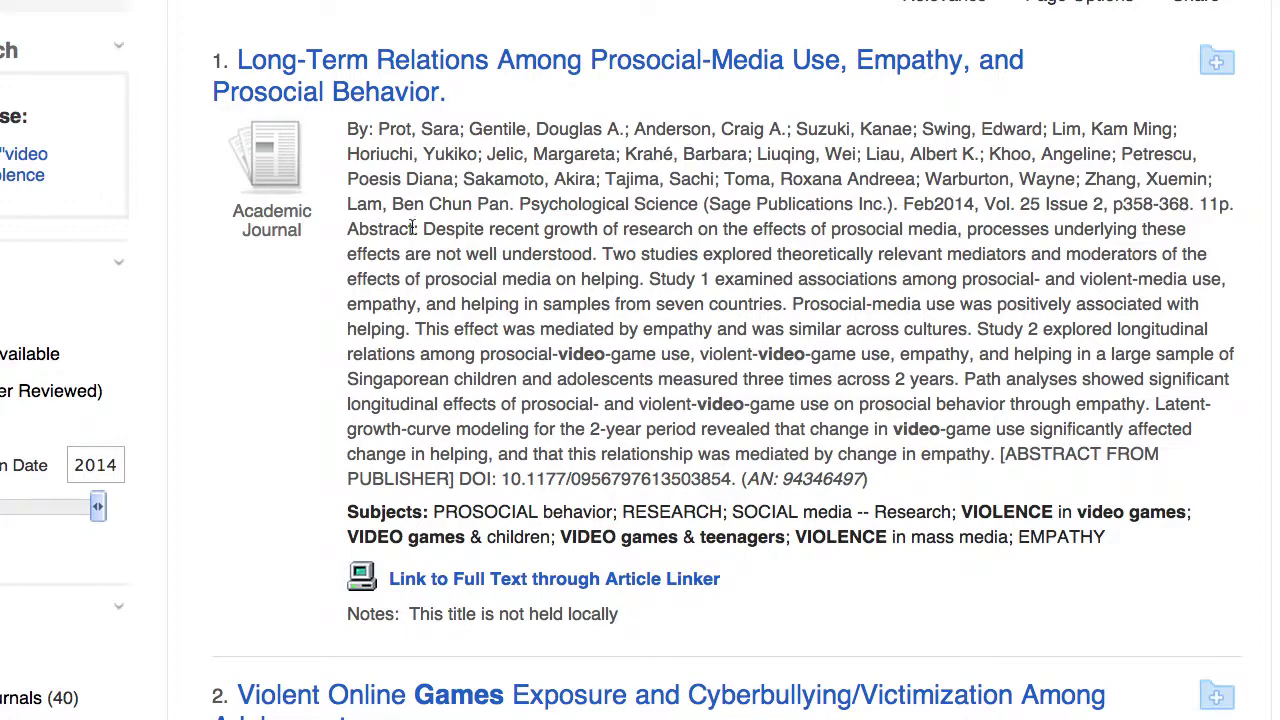
pyautogui.moveTo(416, 228); pyautogui.dragTo(990, 455)
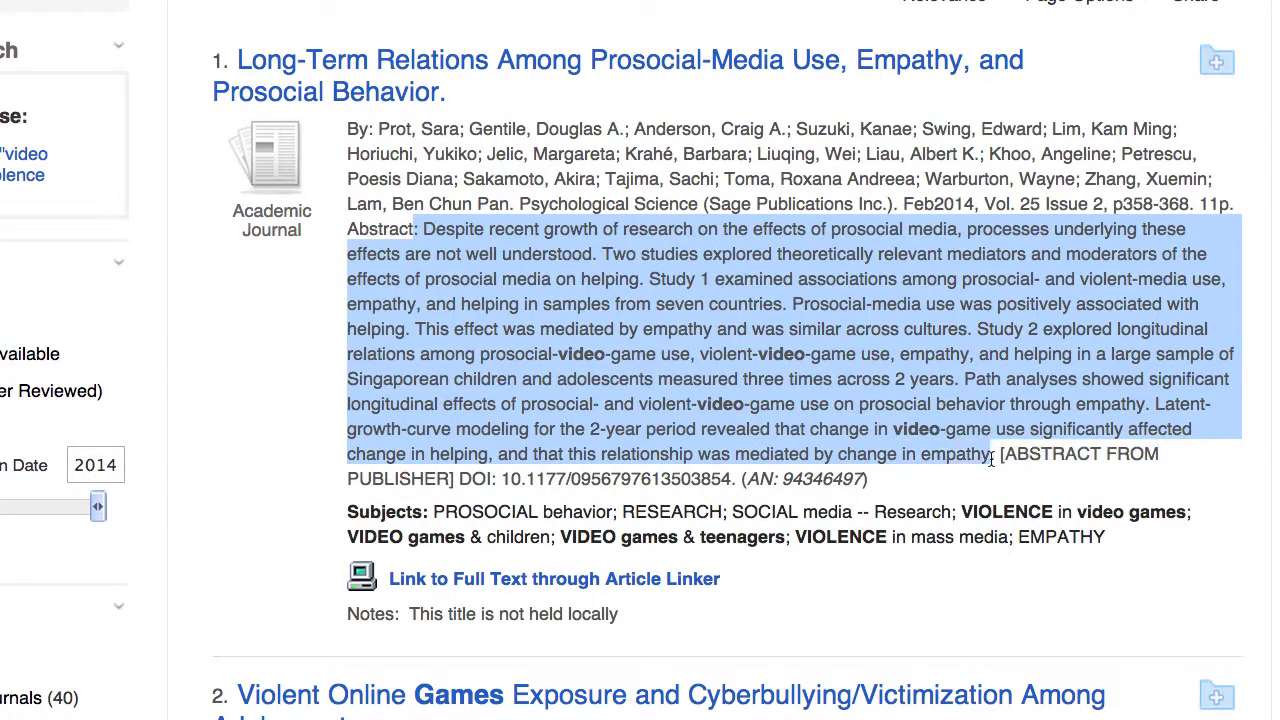
pyautogui.click(481, 313)
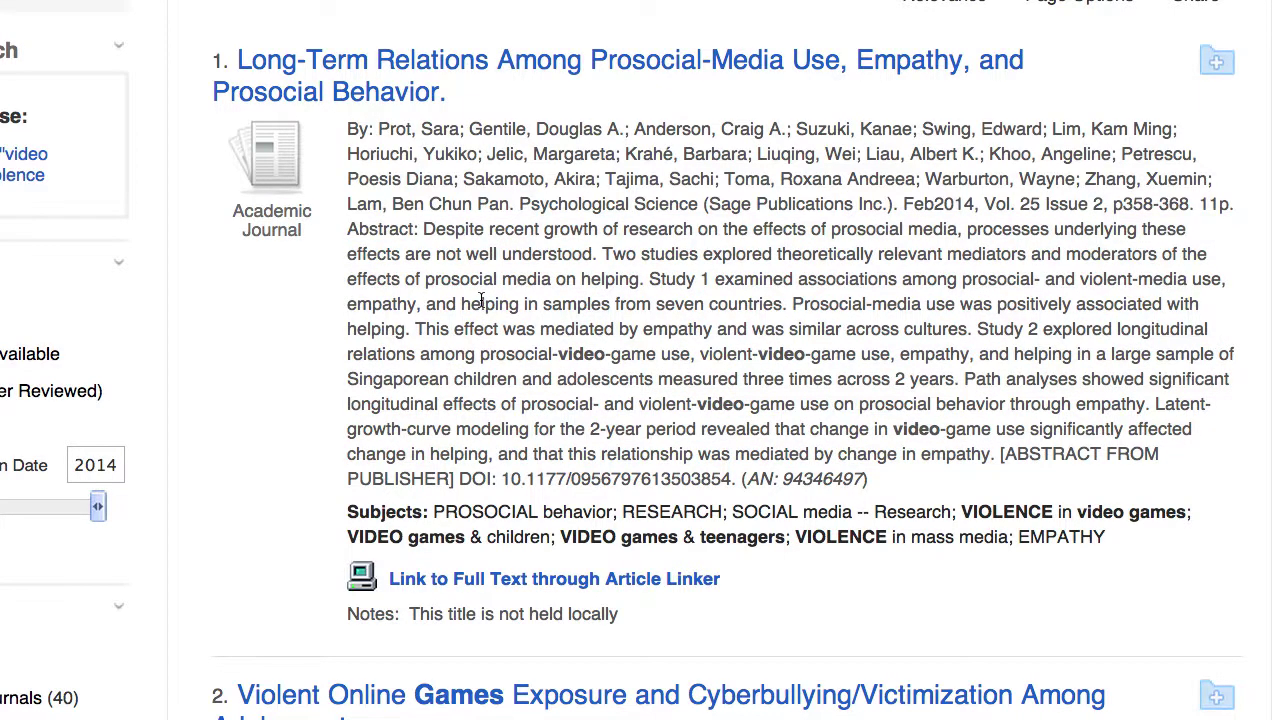
pyautogui.scroll(-3, 475, 310)
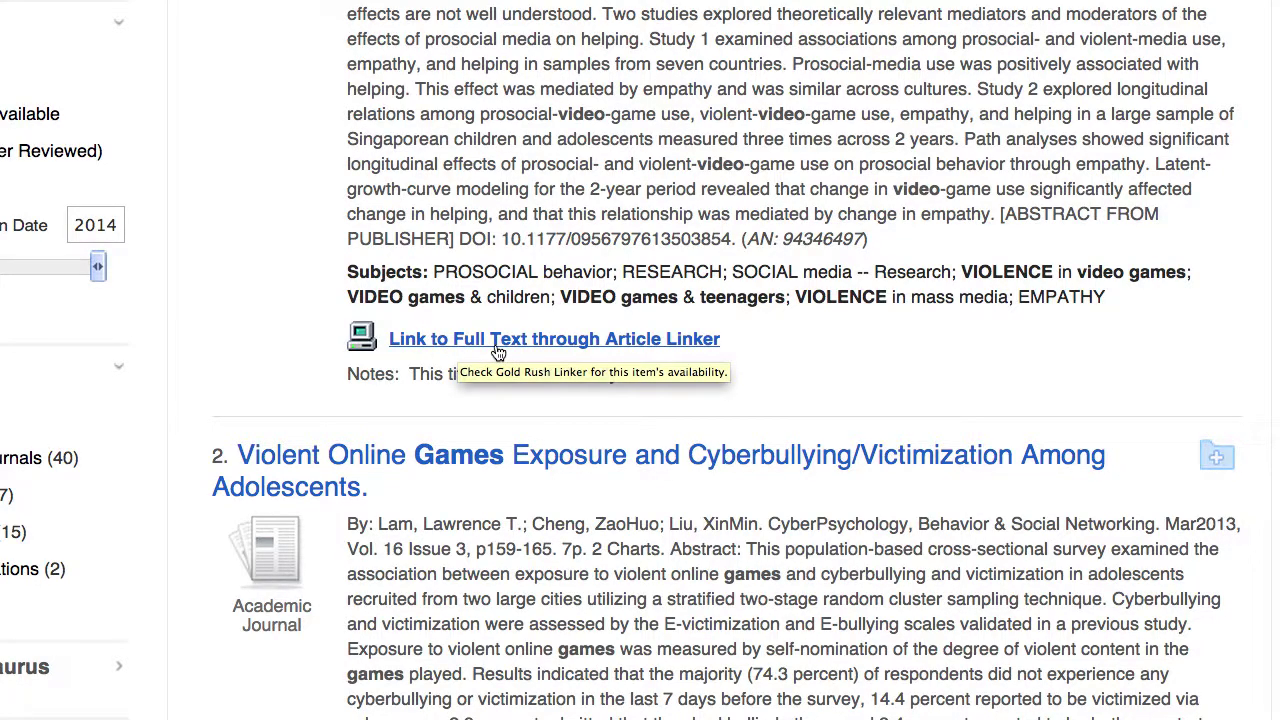
# Check Article Linker for result 1's full text, which reports no article links found.
pyautogui.click(646, 340)
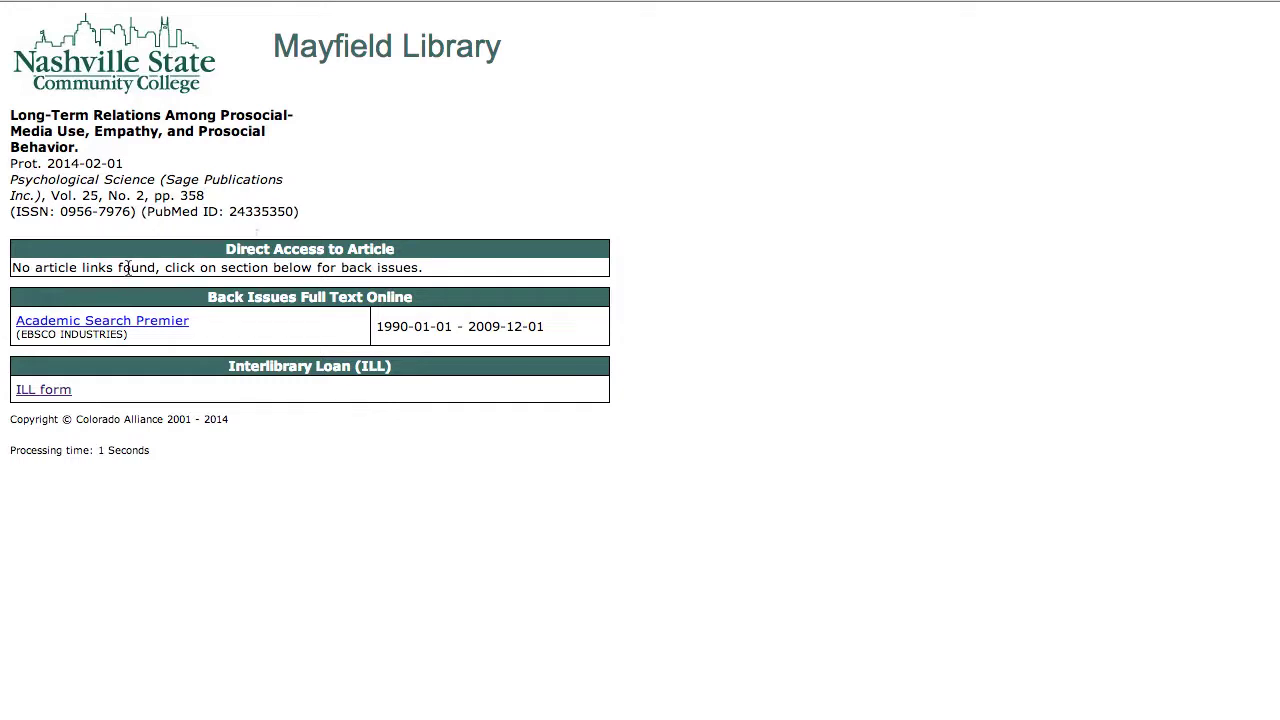
pyautogui.moveTo(14, 262); pyautogui.dragTo(452, 273)
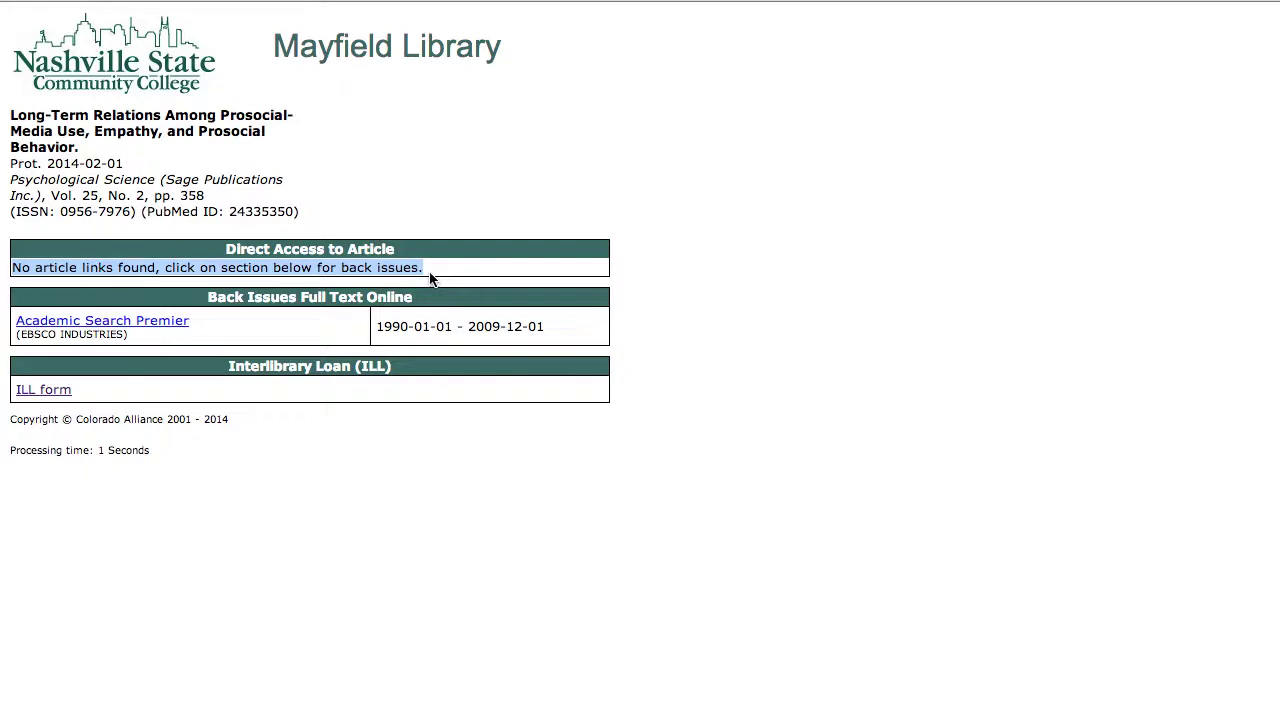
pyautogui.click(431, 279)
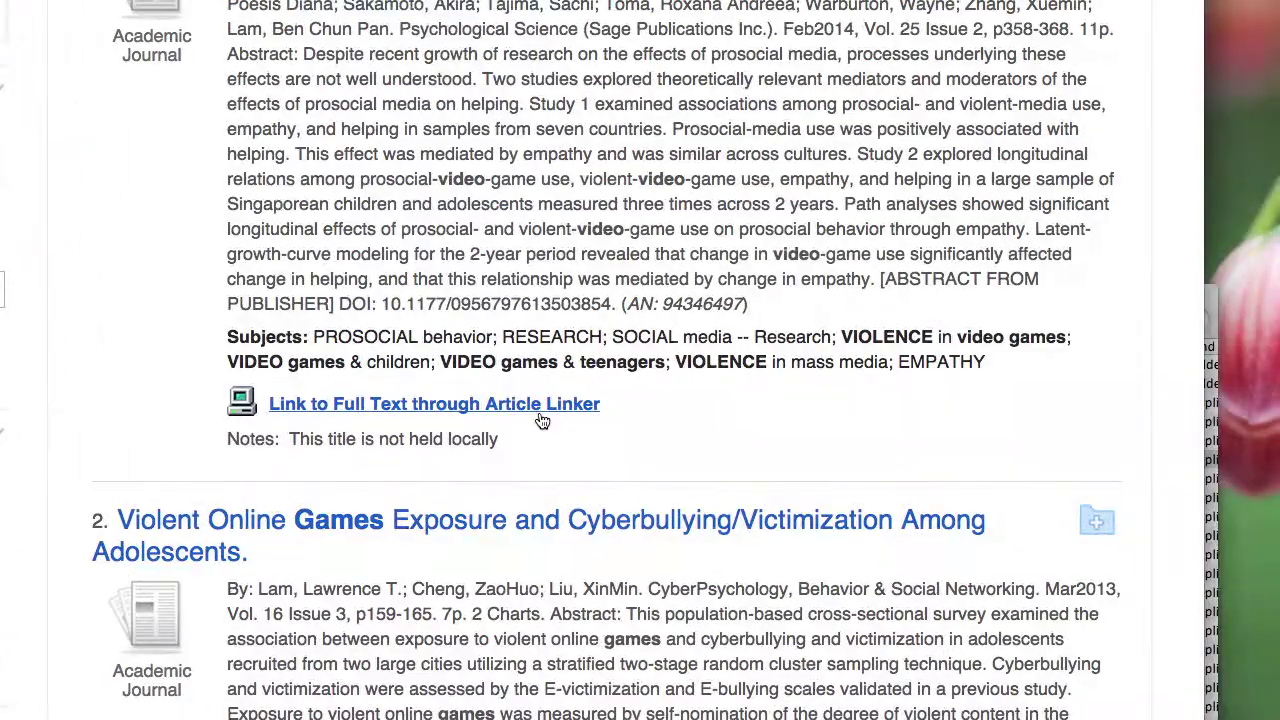
# Open the PDF Full Text of result 2, 'Violent Online Games Exposure and Cyberbullying/Victimization Among Adolescents'.
pyautogui.scroll(-5, 539, 407)
pyautogui.scroll(-1, 539, 407)
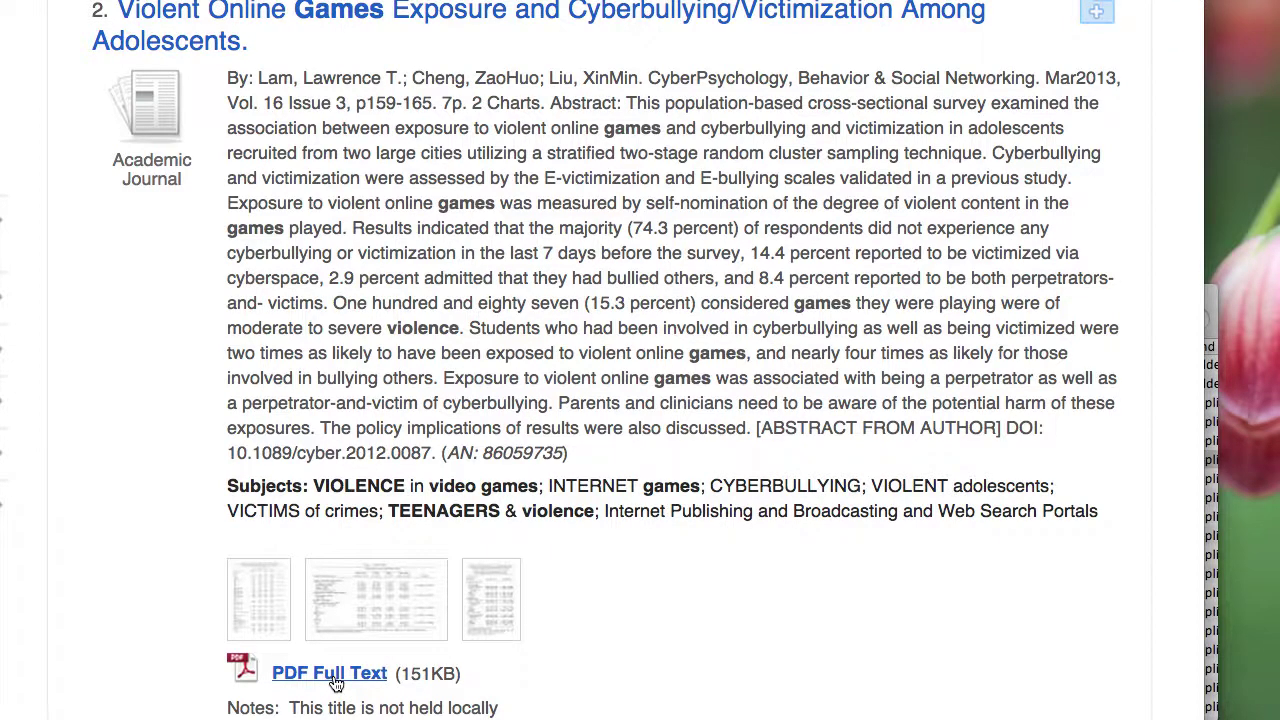
pyautogui.click(336, 681)
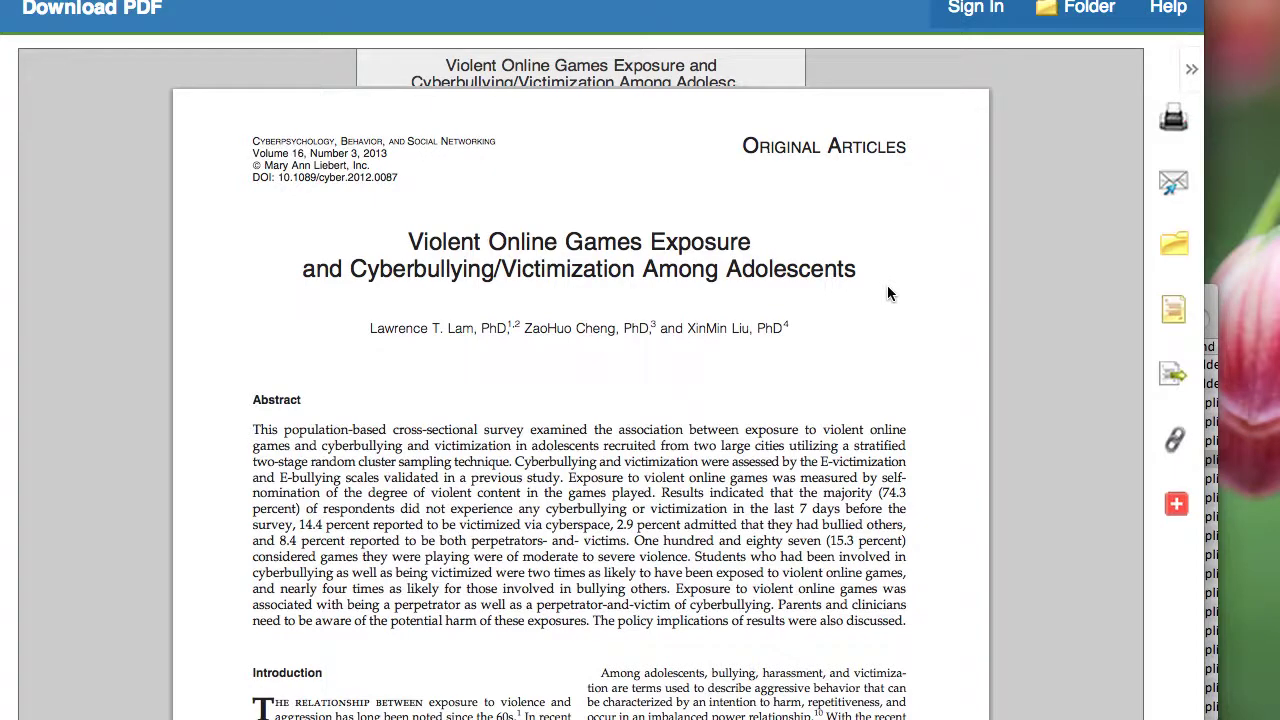
# Browse the article's AMA, APA, Chicago, MLA and Vancouver citations, then return to the 84 results.
pyautogui.click(1172, 312)
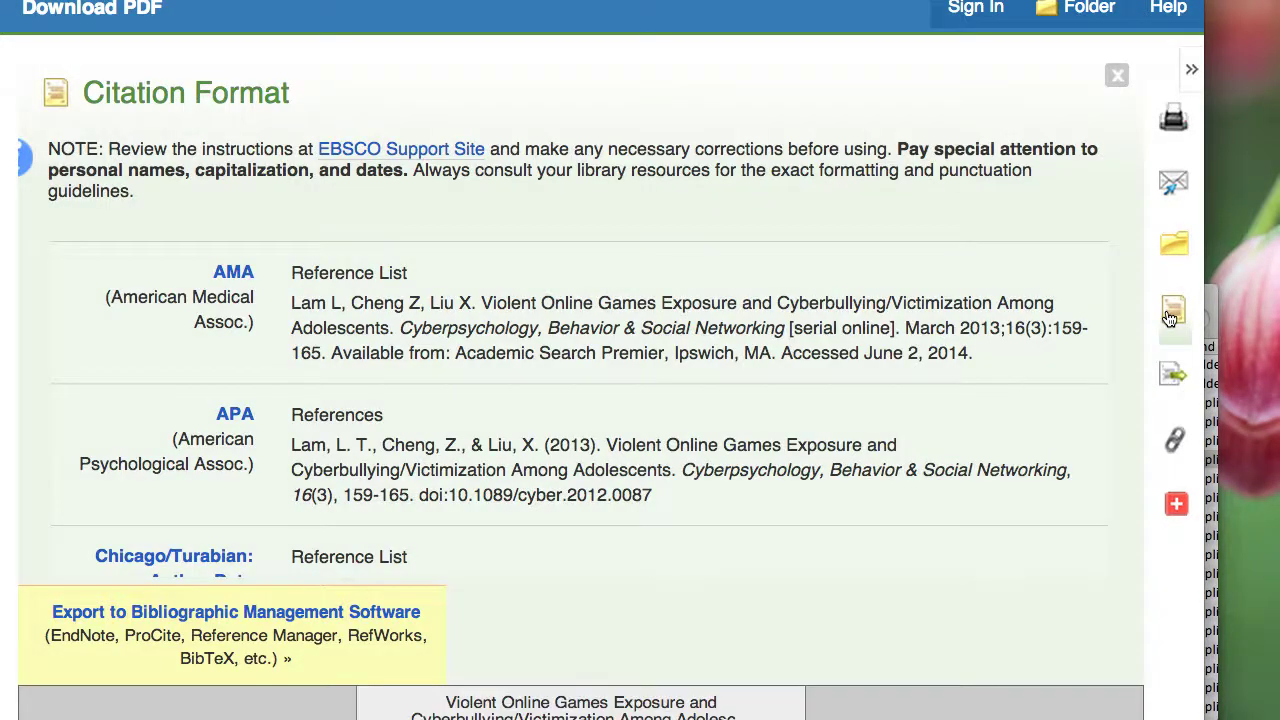
pyautogui.scroll(-3, 537, 440)
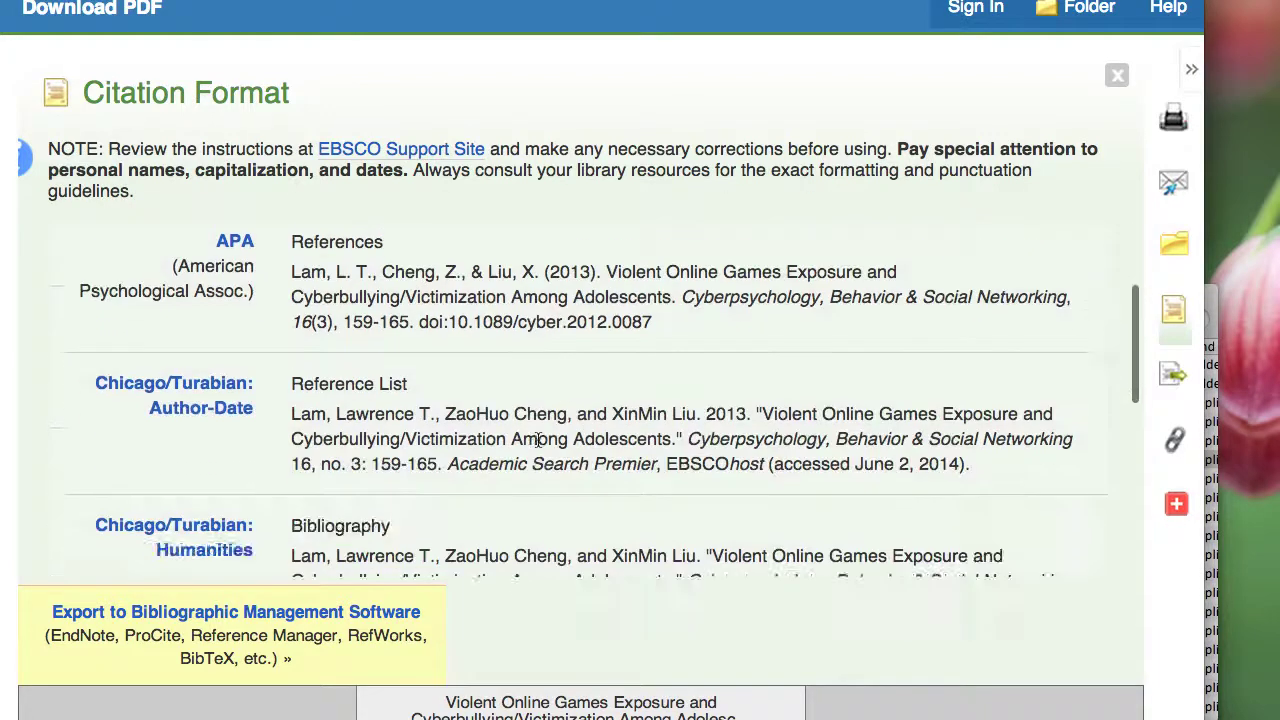
pyautogui.scroll(-5, 537, 440)
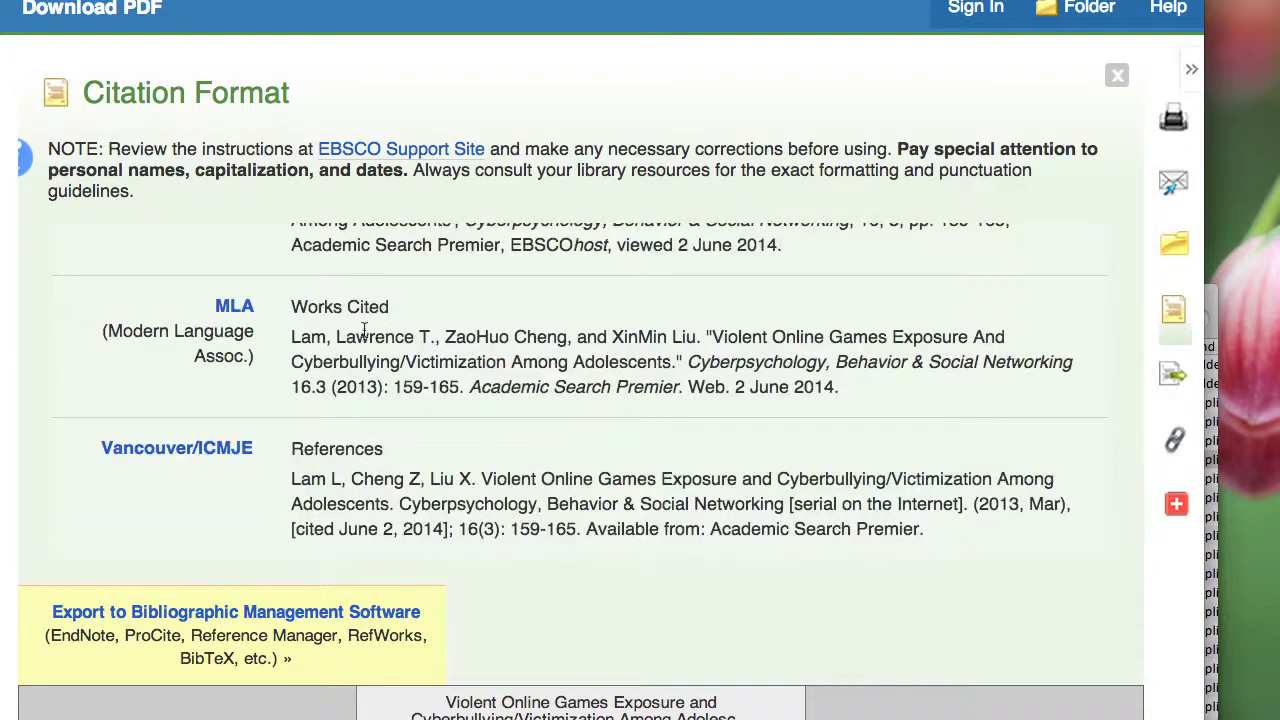
pyautogui.scroll(3, 288, 382)
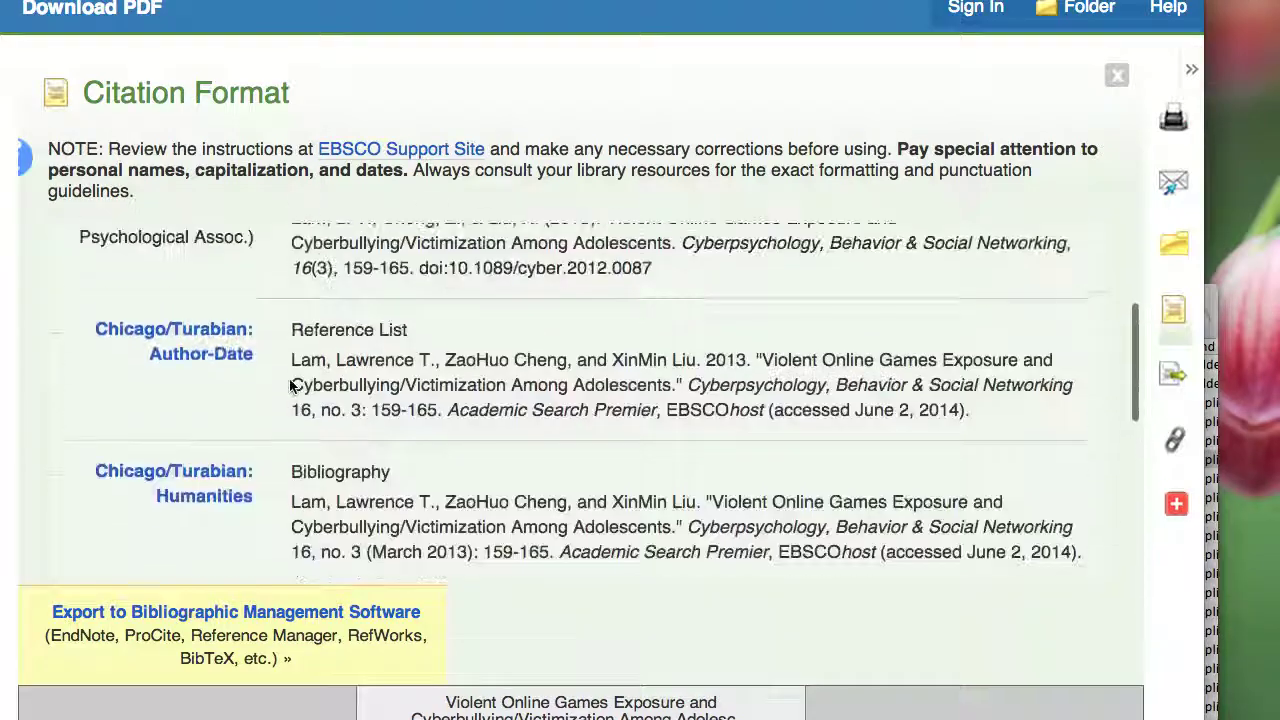
pyautogui.scroll(3, 288, 382)
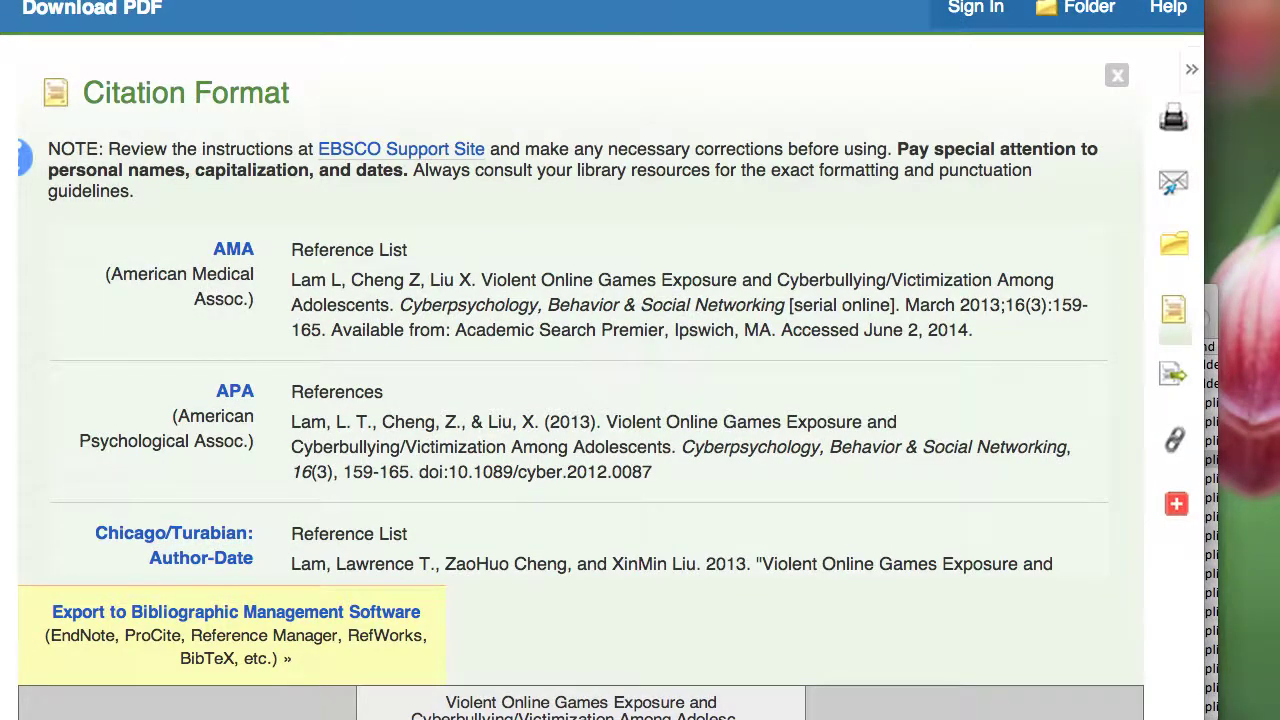
pyautogui.press('Escape')
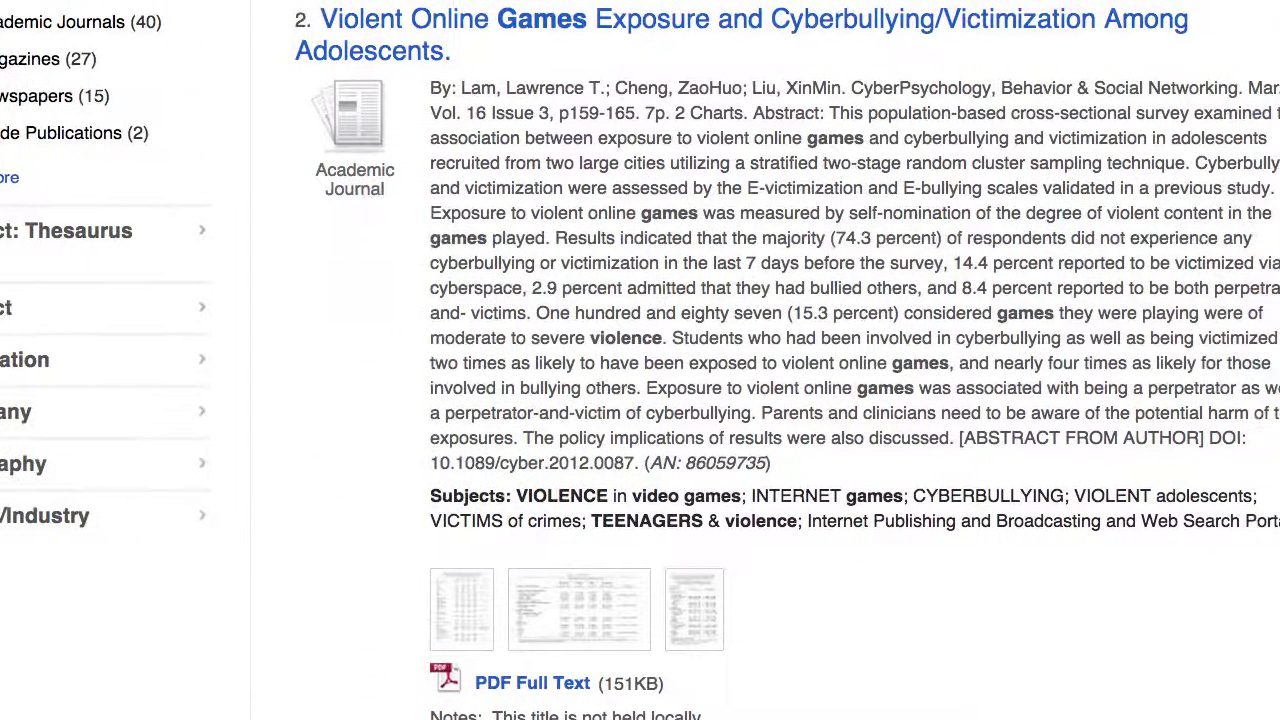
pyautogui.scroll(10, 463, 360)
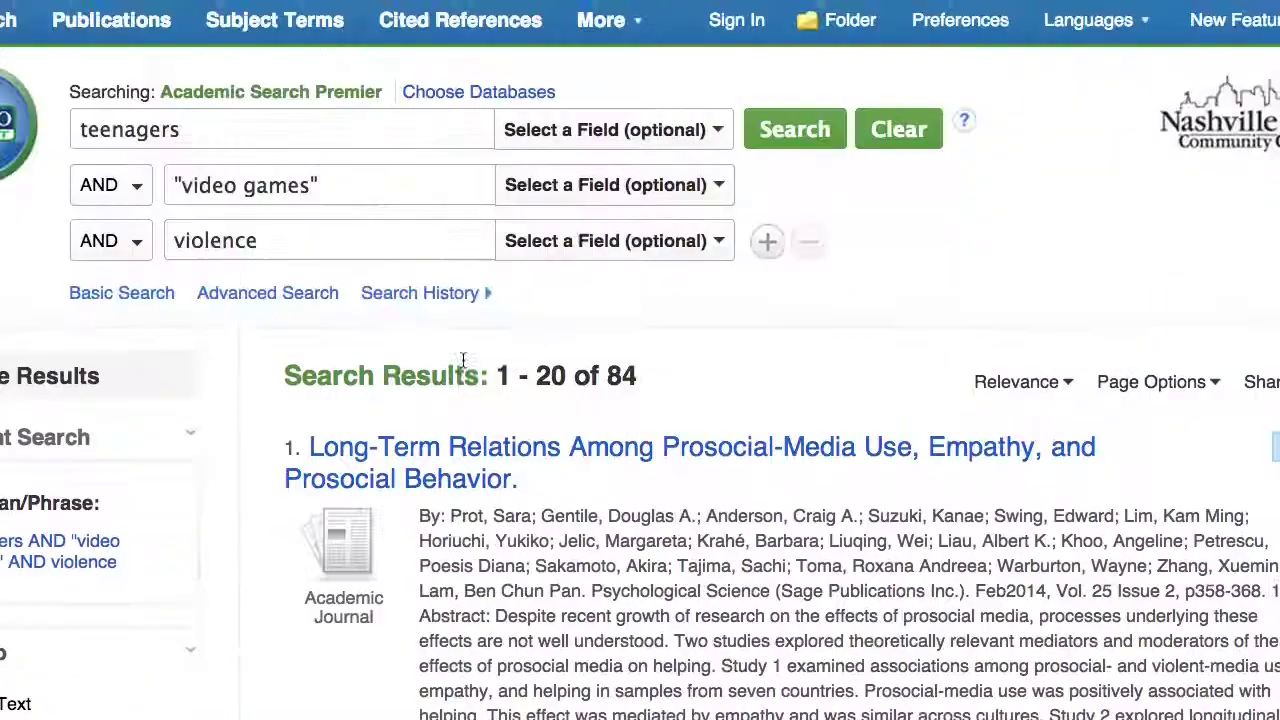